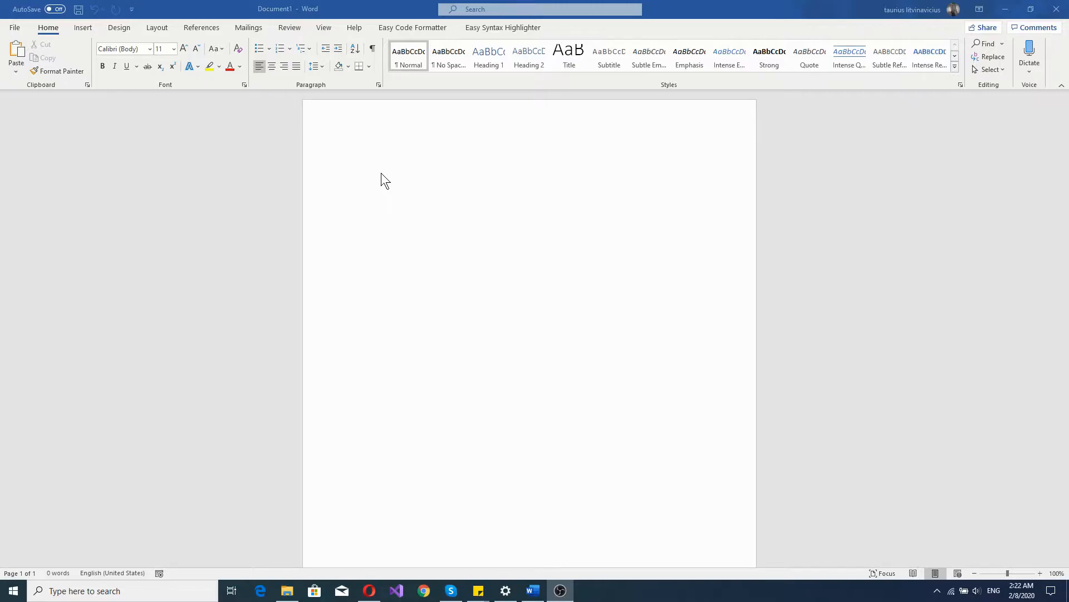
scroll(383, 208, "down", 2)
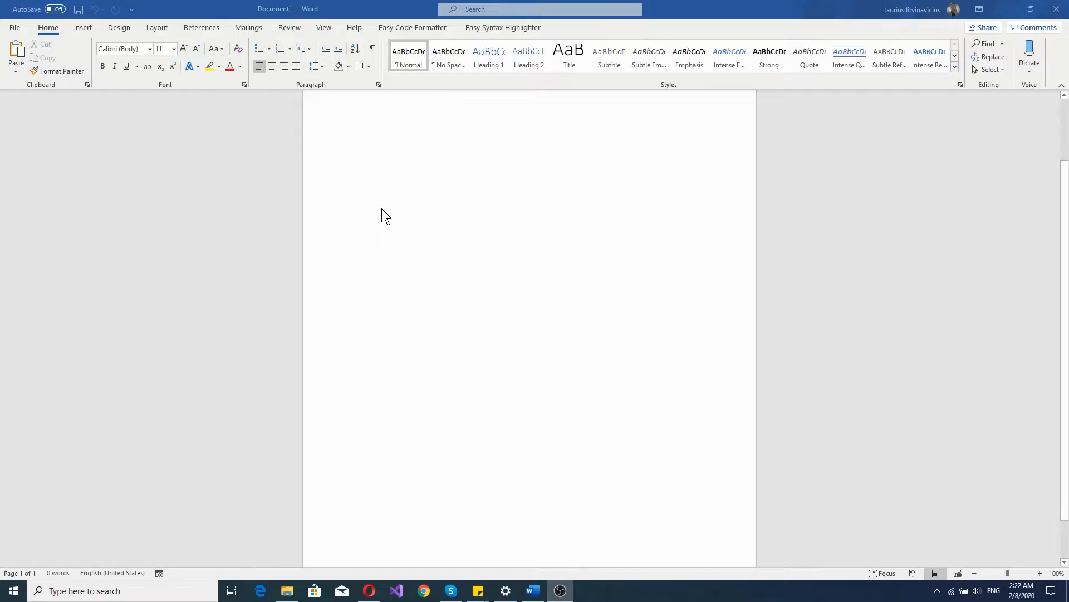
scroll(382, 208, "up", 2)
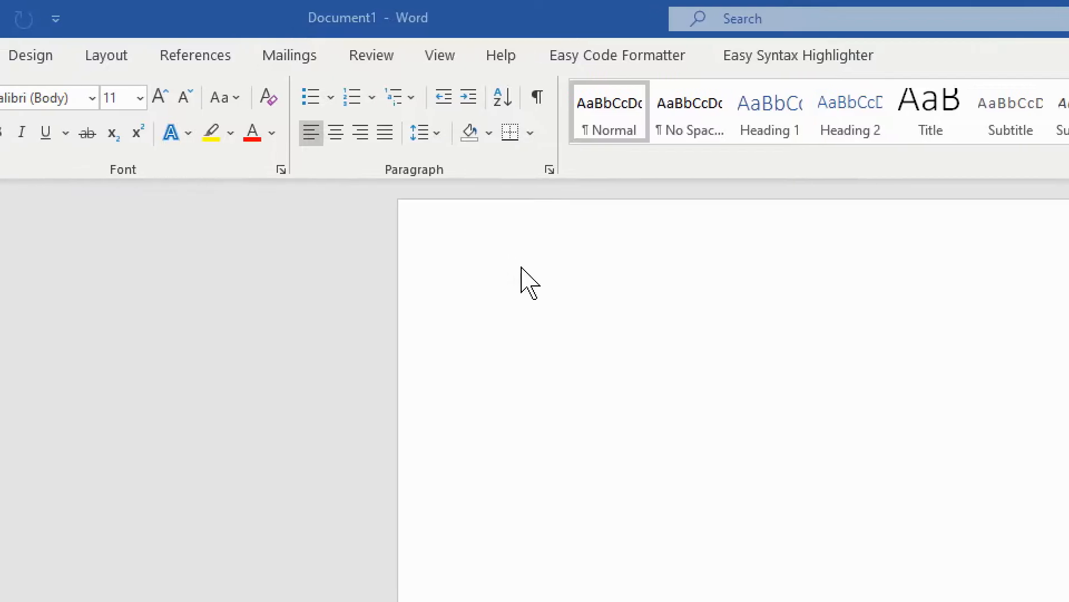
double_click(535, 226)
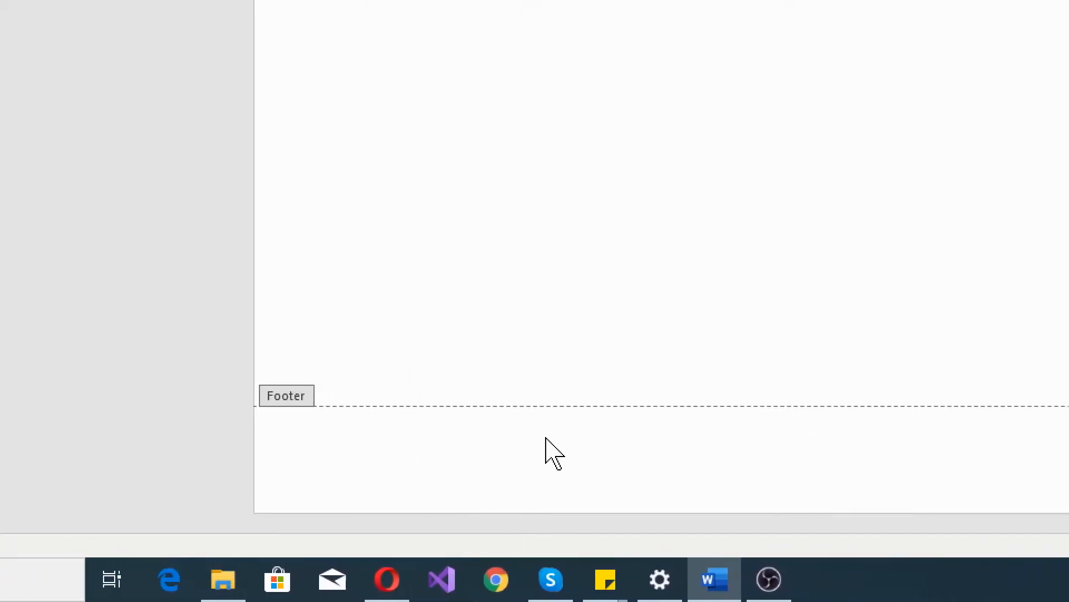
key("Escape")
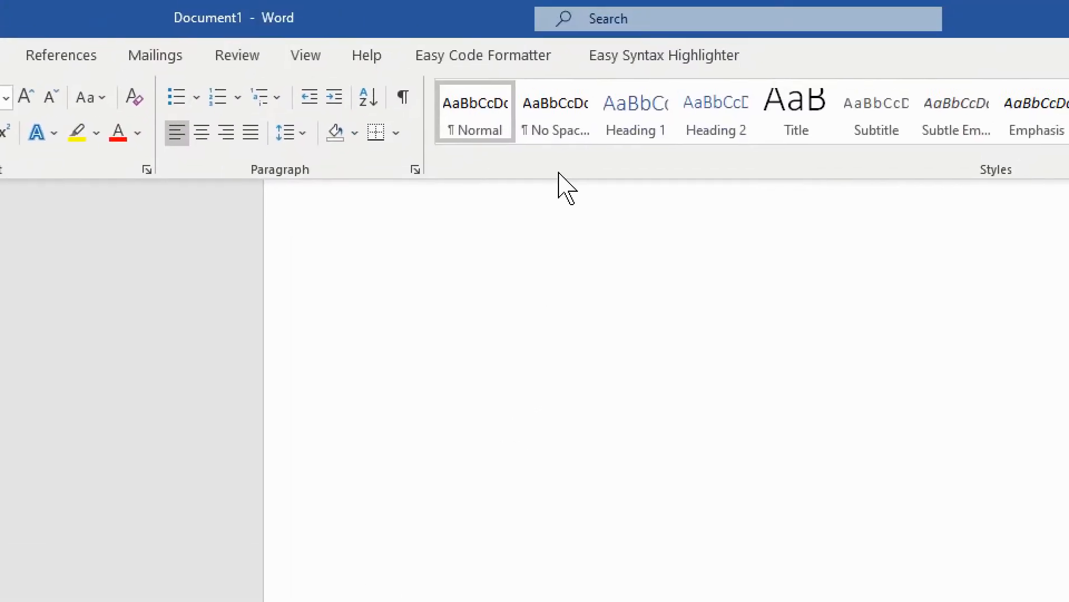
scroll(521, 243, "up", 1)
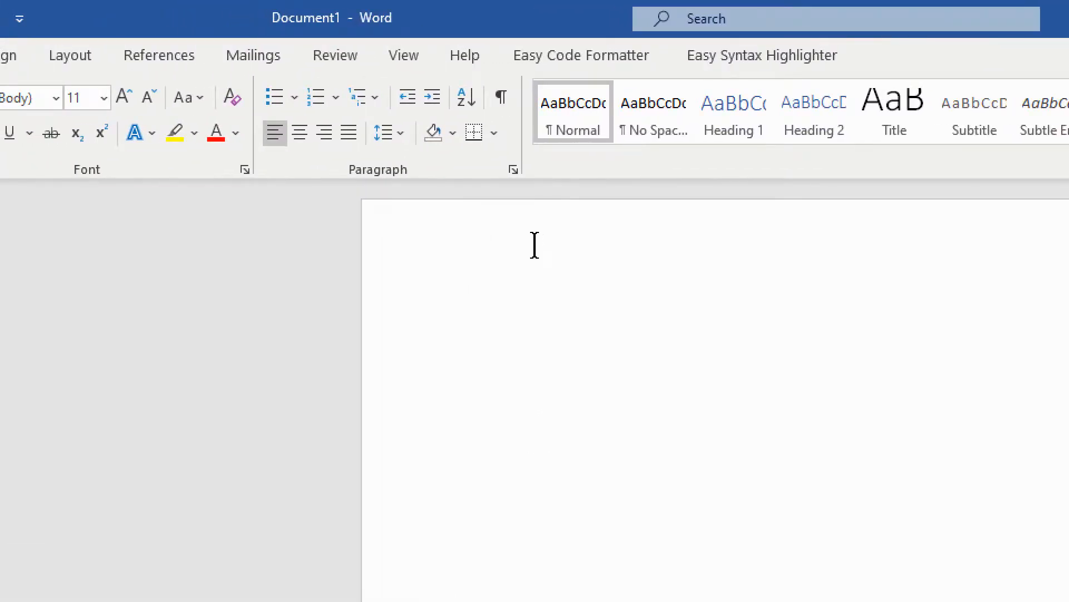
Open the page header for editing and enter "test text" in it.
double_click(495, 219)
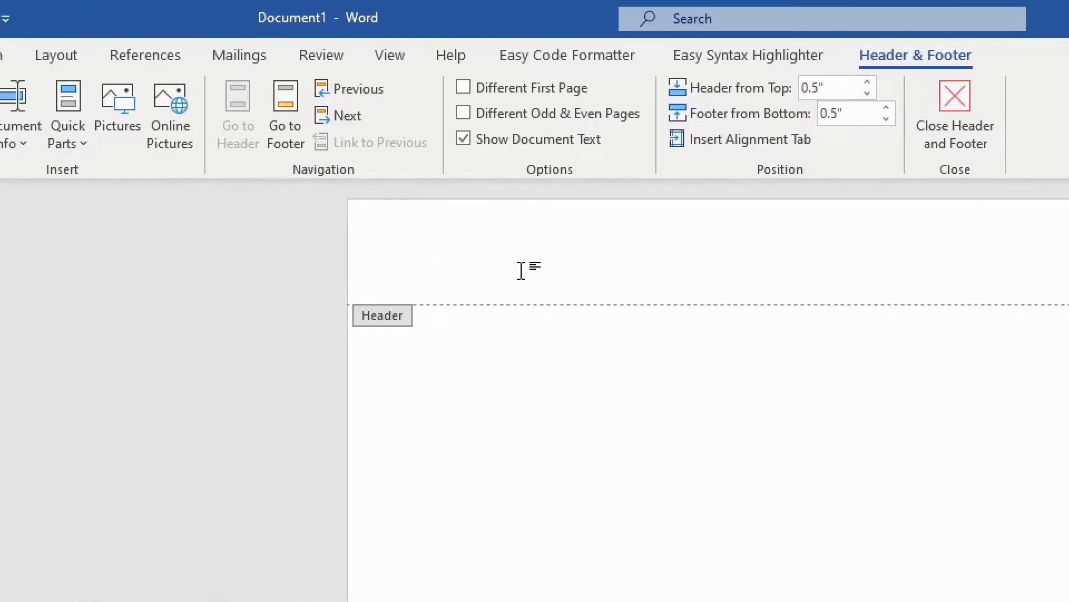
type("t")
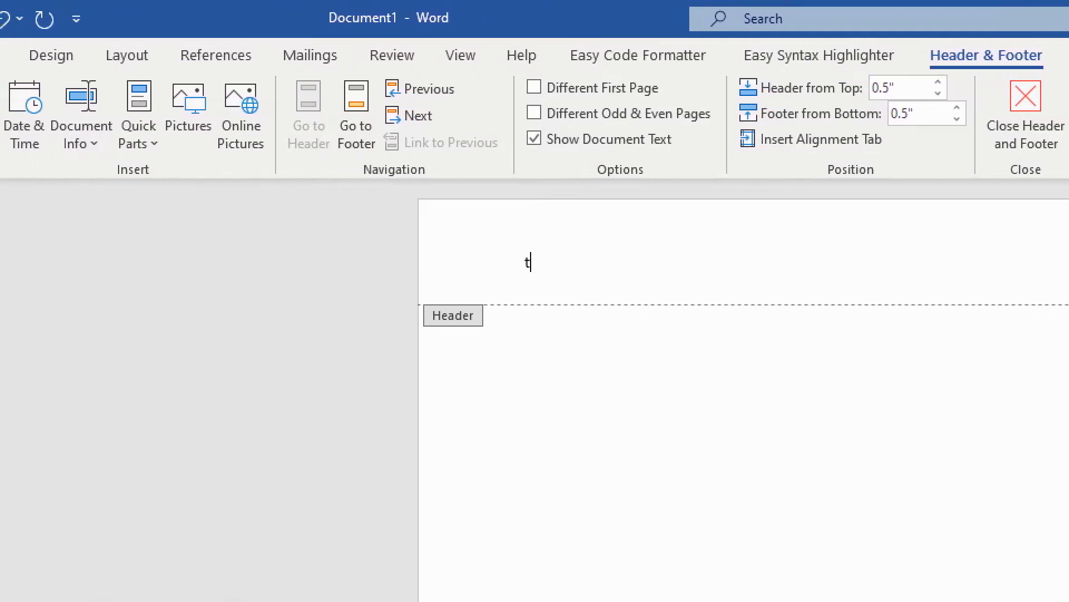
type("est text")
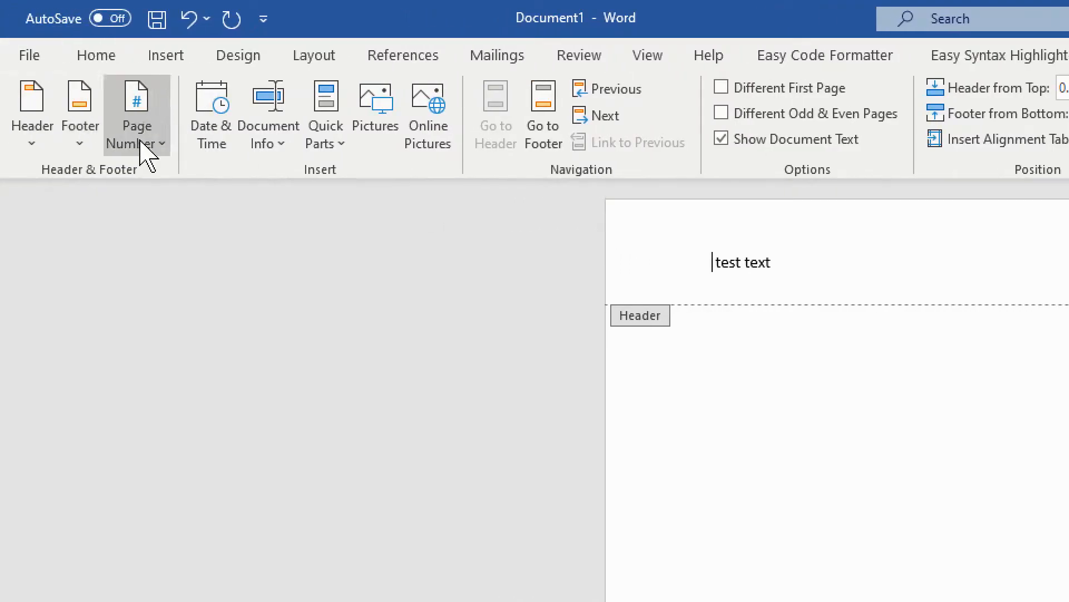
Insert a red apple picture from the Apple category of online pictures before the header text.
left_click(439, 134)
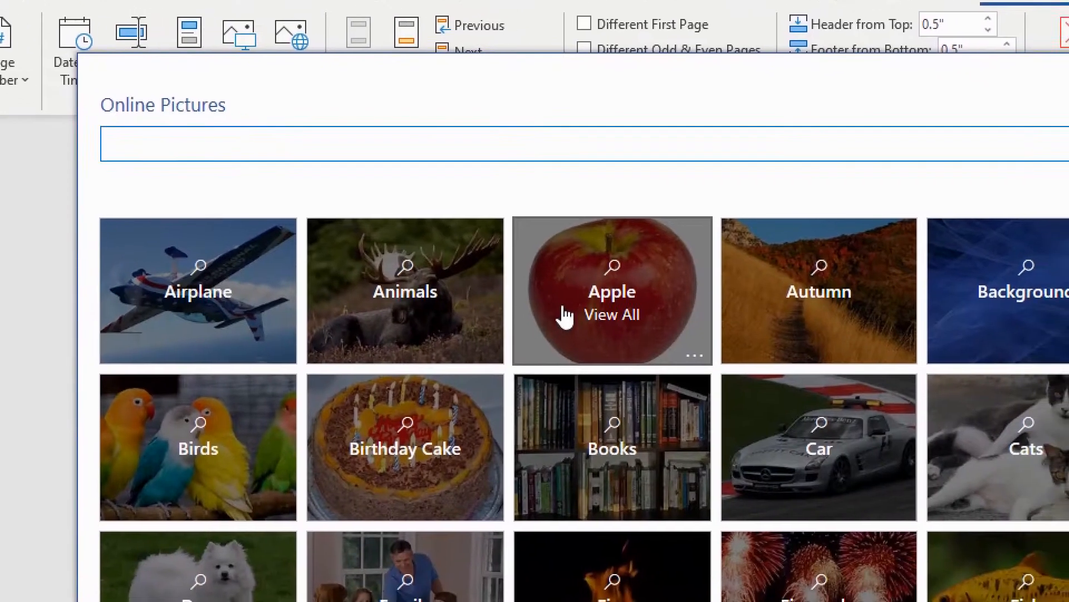
left_click(569, 318)
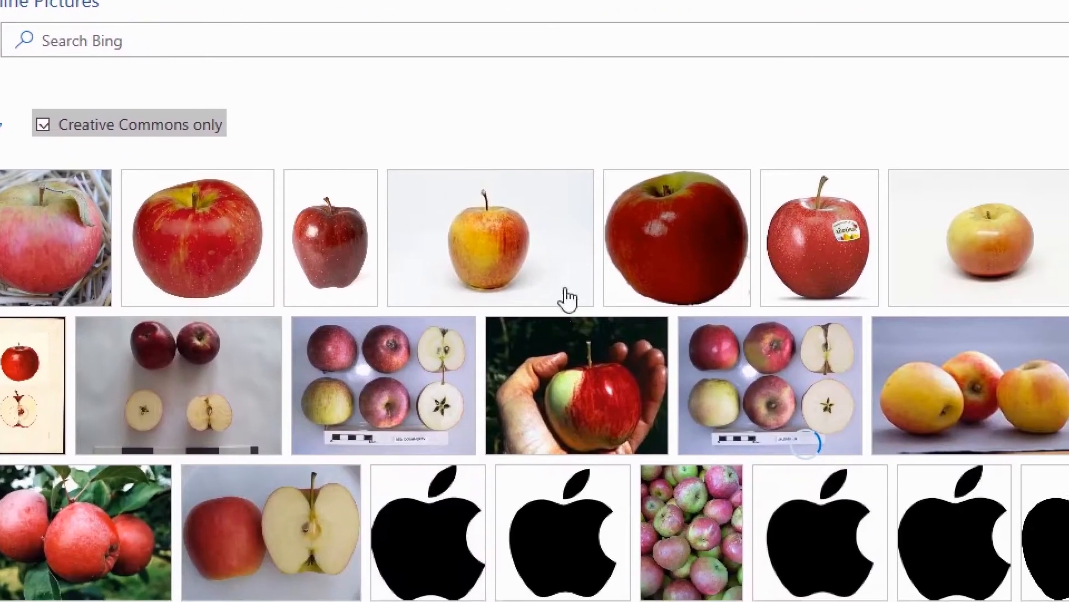
left_click(707, 290)
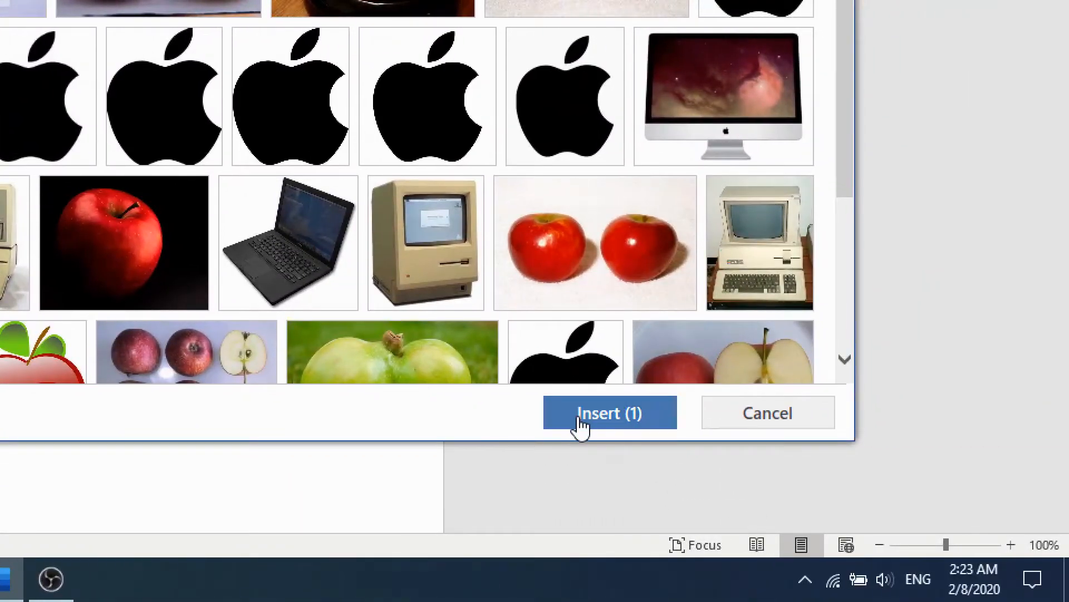
left_click(579, 419)
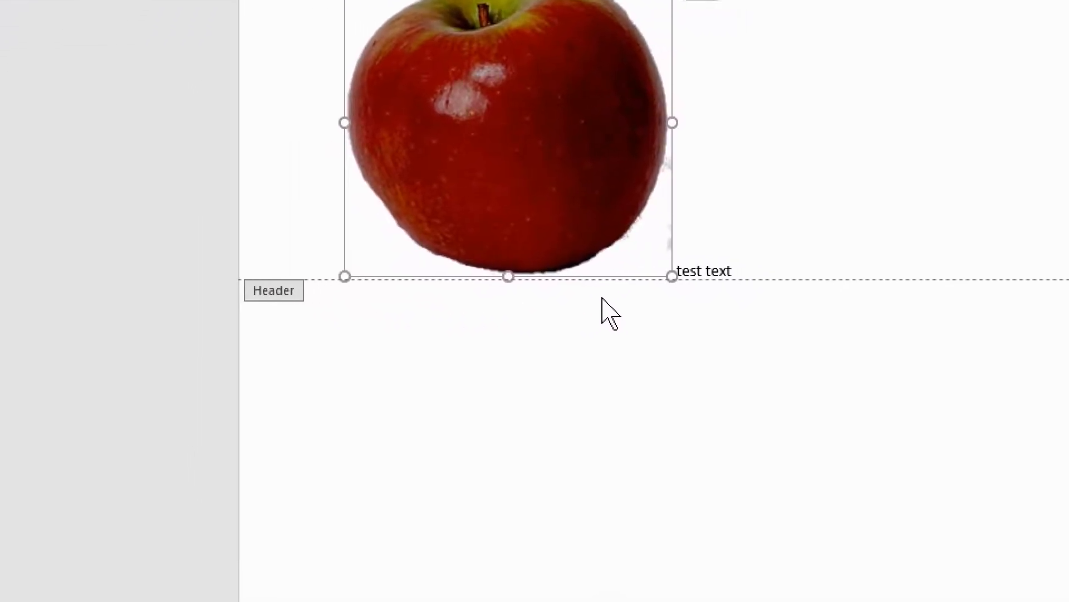
Shrink the apple picture in the header to roughly a third of its inserted size, keeping its proportions.
left_click_drag(671, 277, 490, 259)
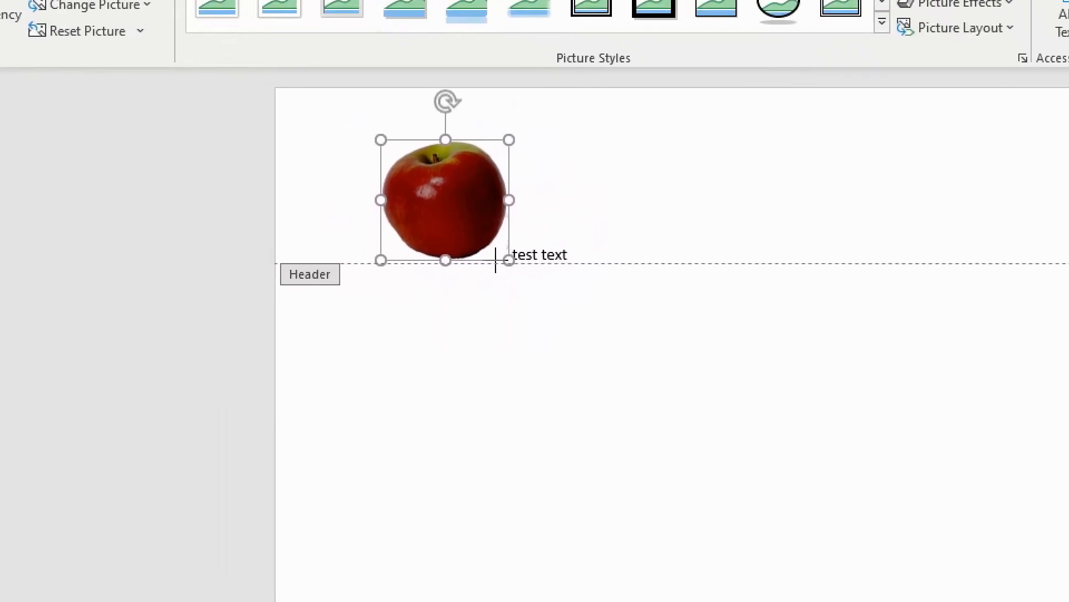
left_click(579, 222)
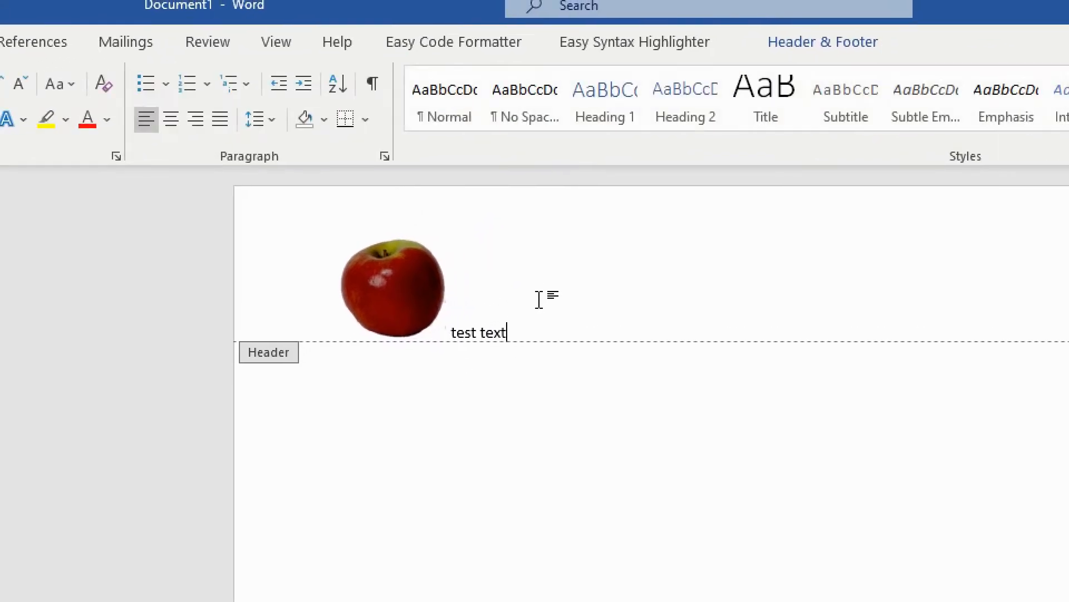
left_click(409, 293)
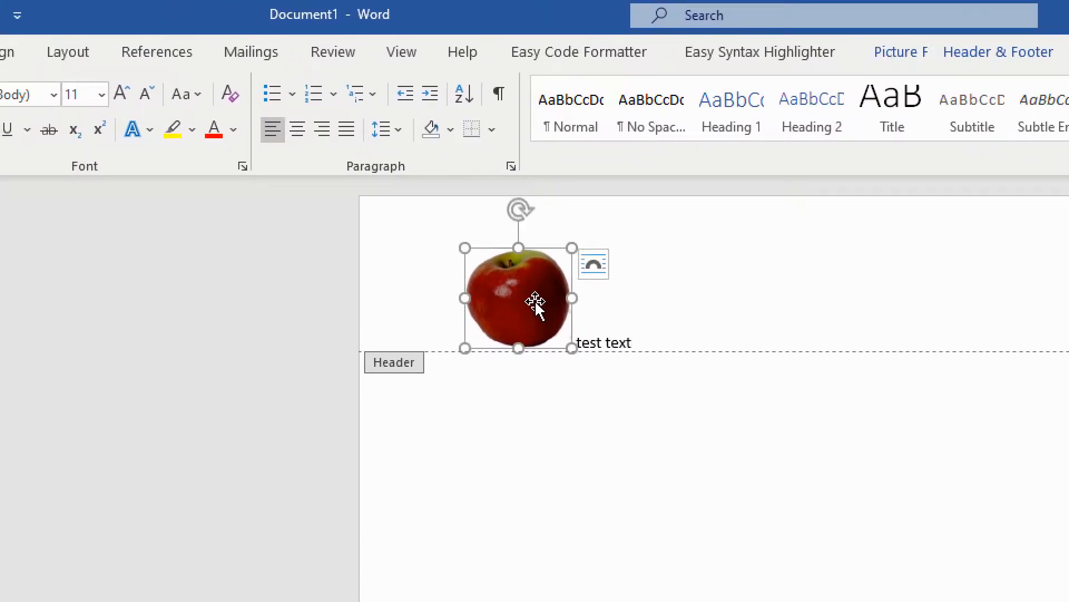
left_click(679, 324)
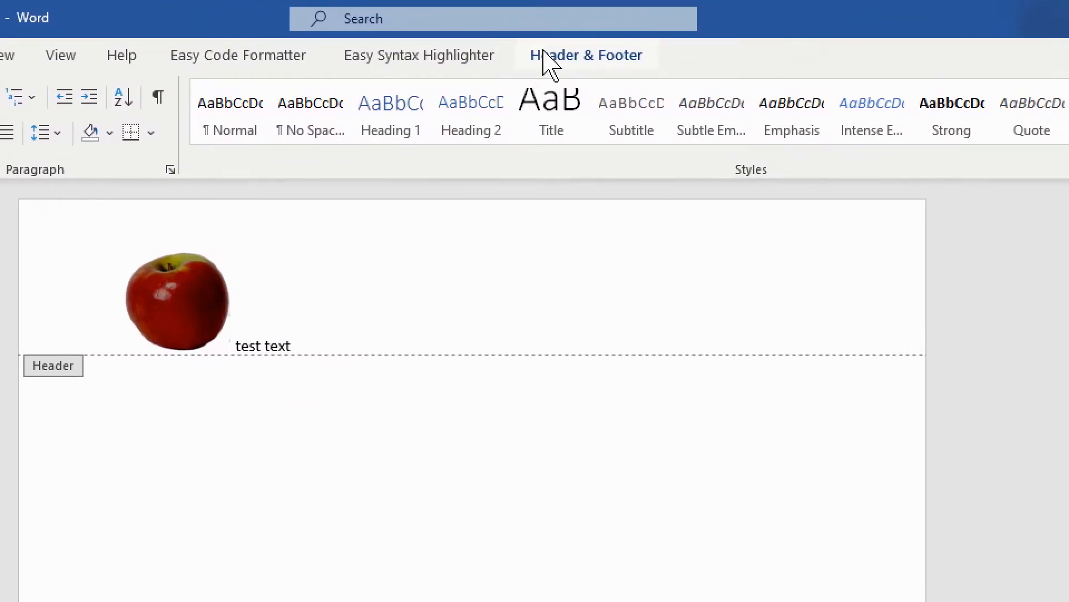
Add a Plain Number 1 page number at the bottom of the page and place the cursor beside it in the footer.
left_click(548, 56)
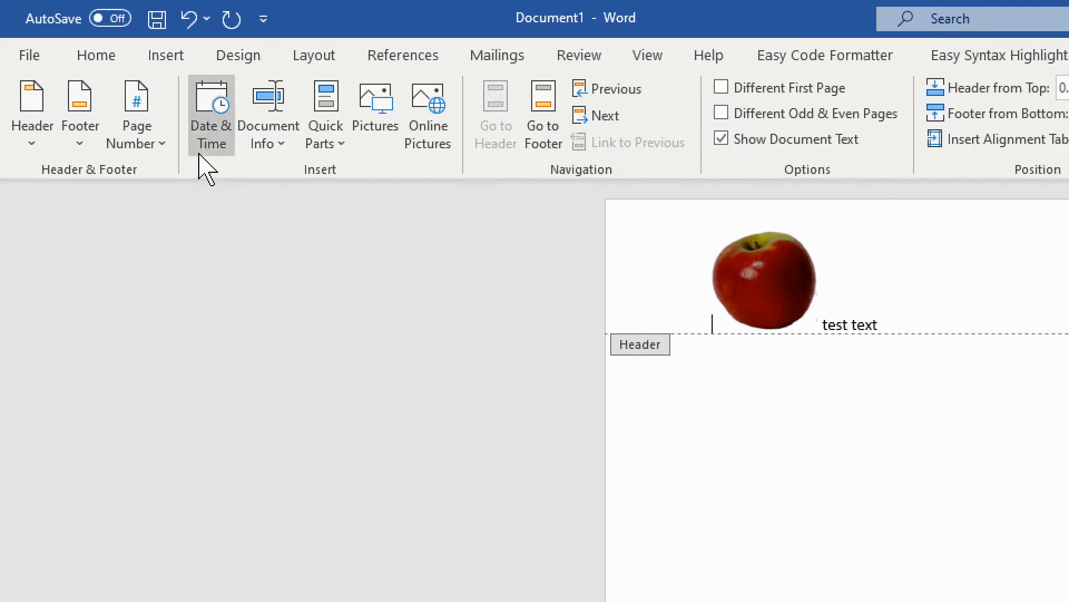
left_click(152, 146)
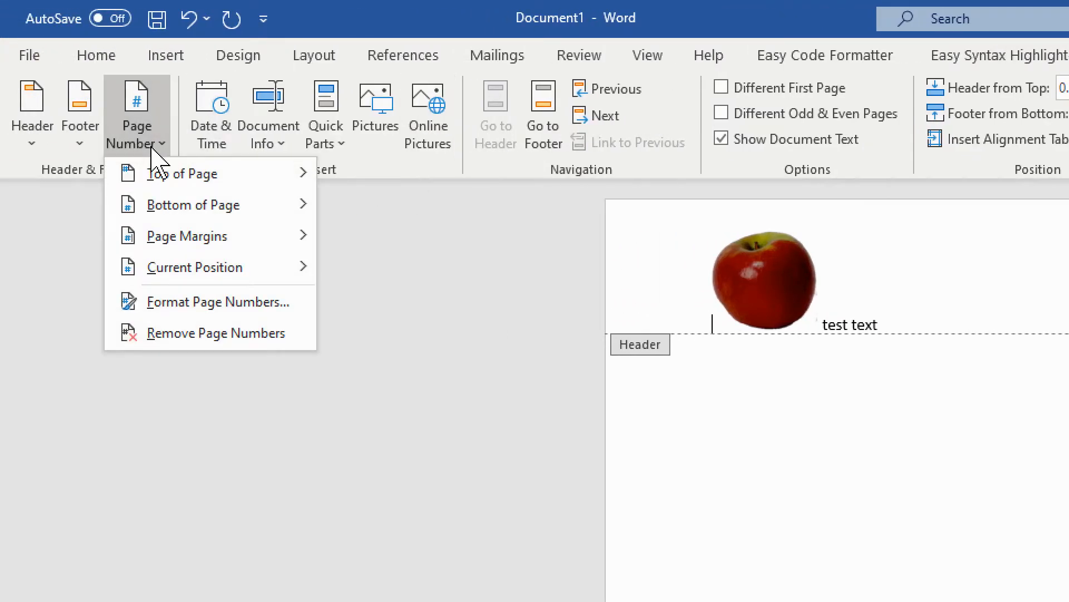
mouse_move(172, 181)
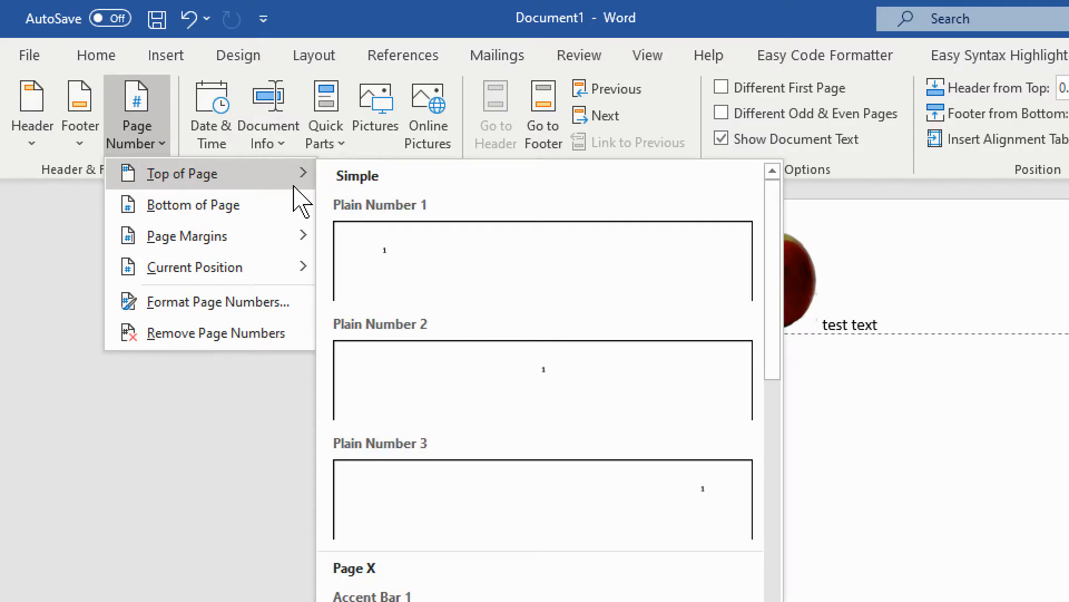
mouse_move(241, 217)
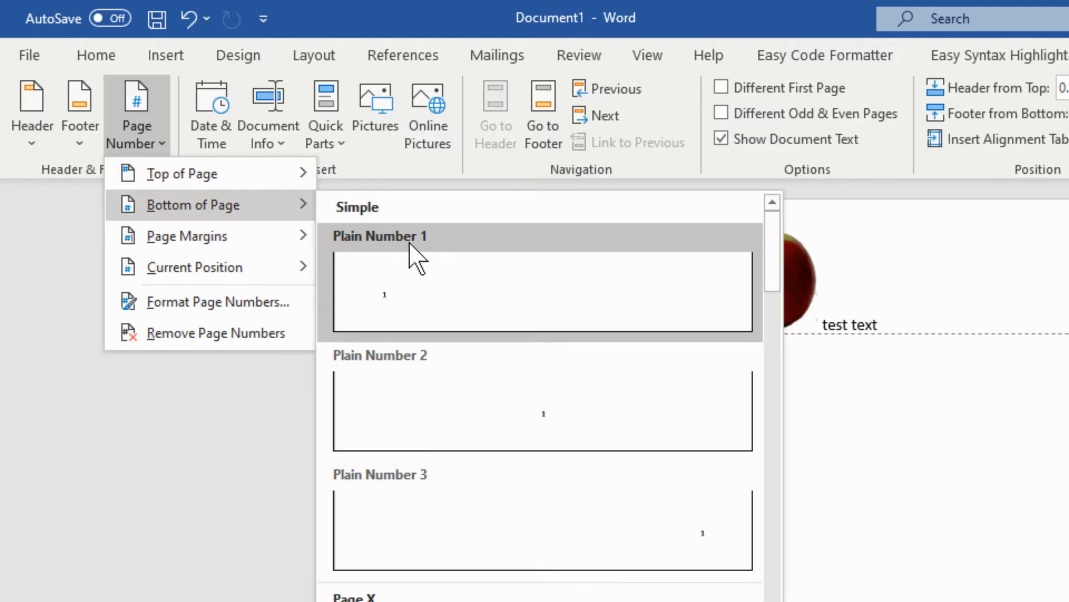
left_click(437, 301)
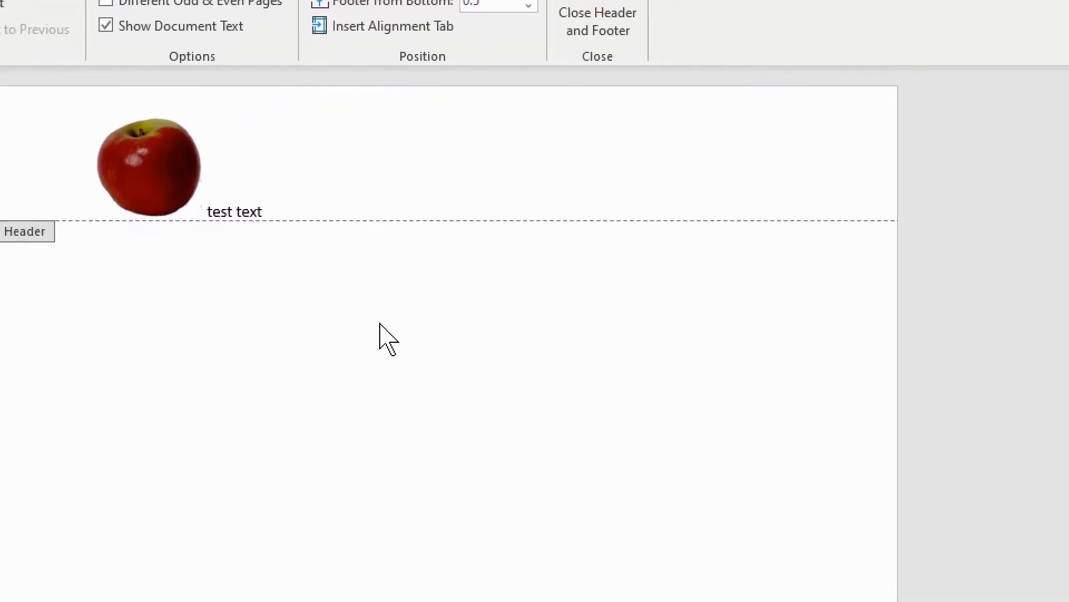
scroll(647, 400, "down", 5)
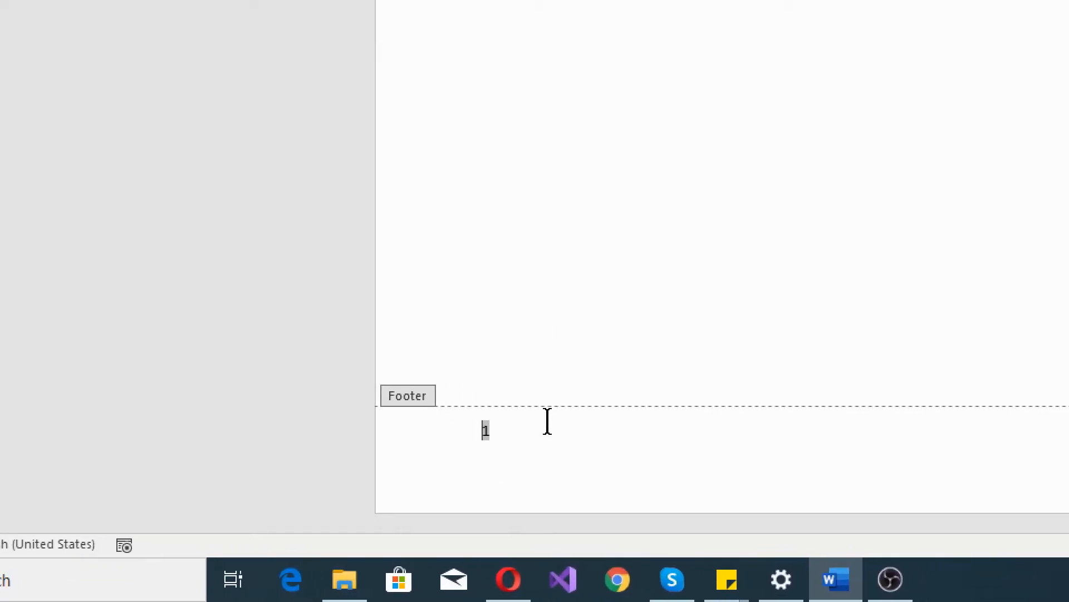
left_click(525, 424)
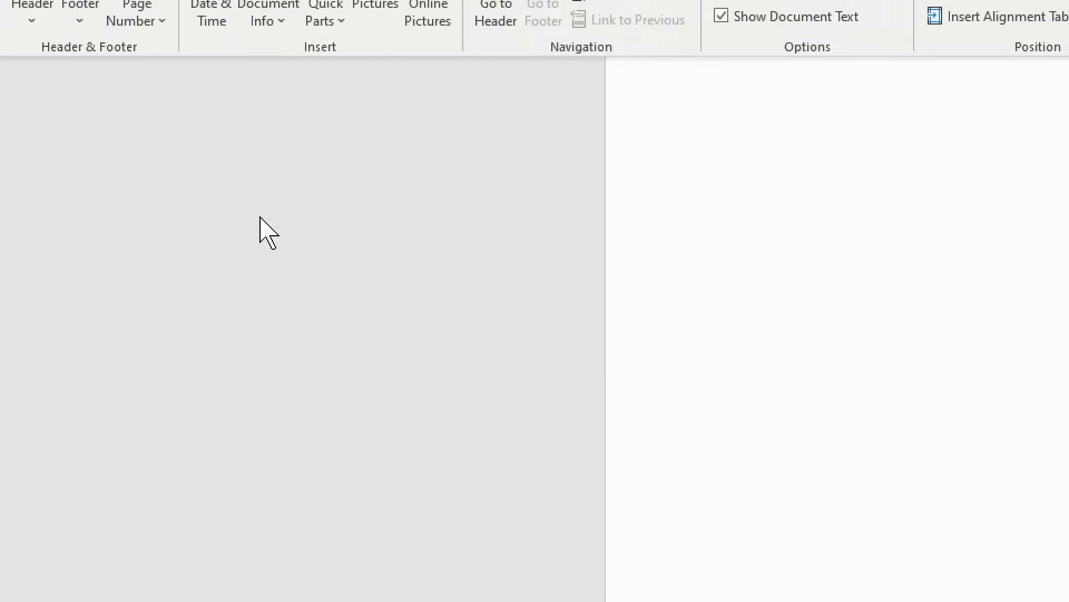
Insert an Accent Bar, Left page number in the page margins and delete it again.
left_click(146, 143)
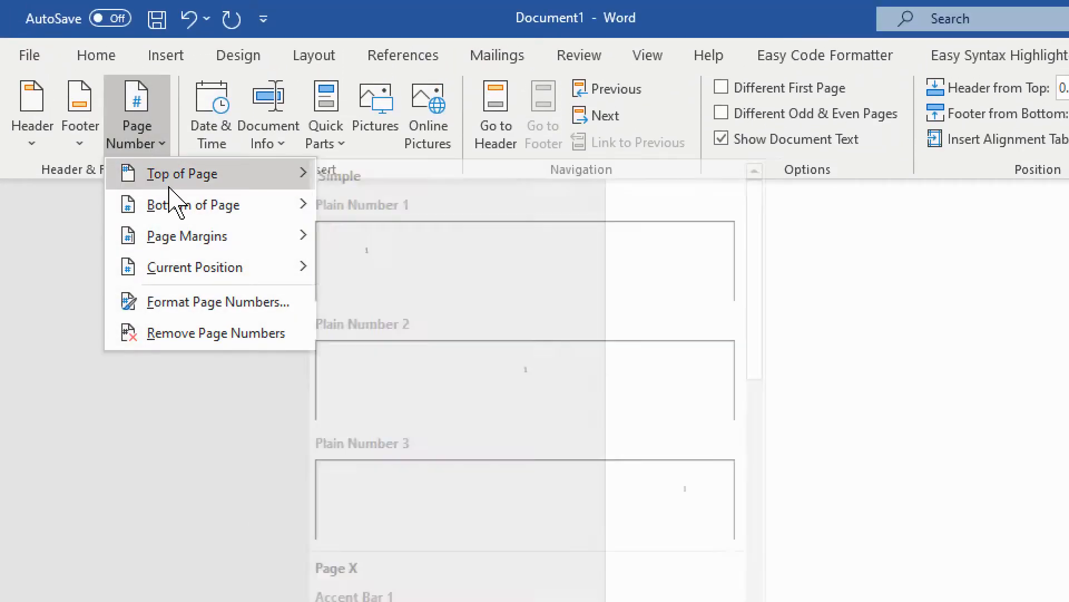
mouse_move(251, 266)
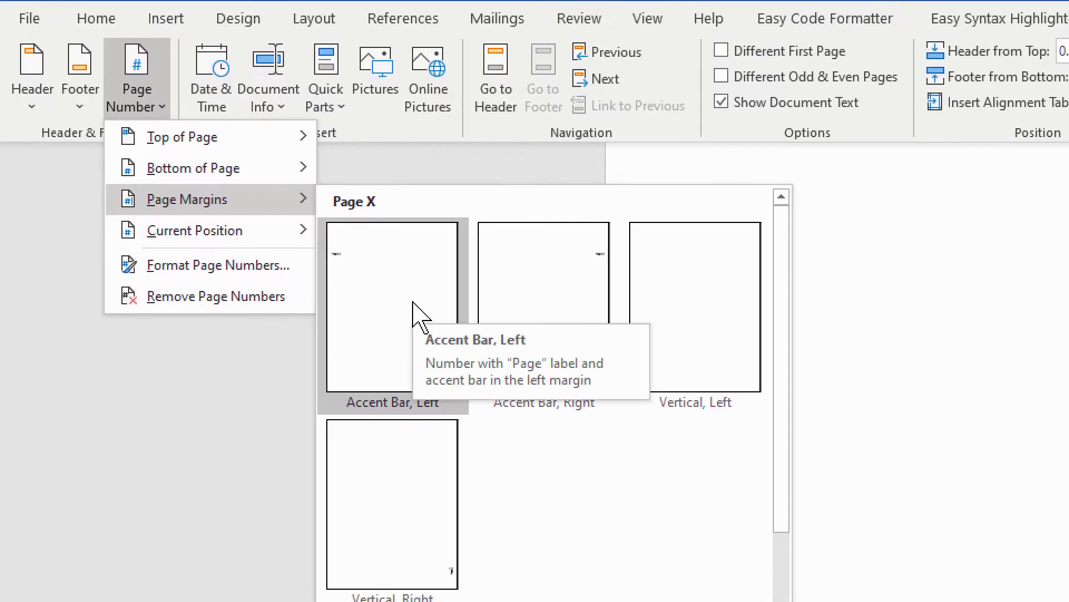
left_click(413, 304)
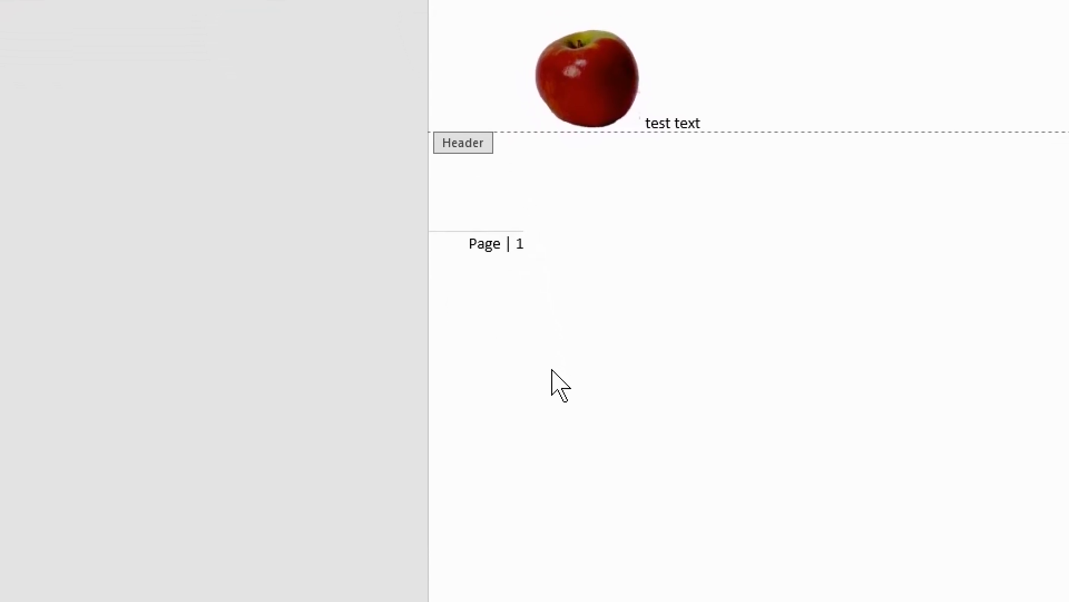
left_click(489, 195)
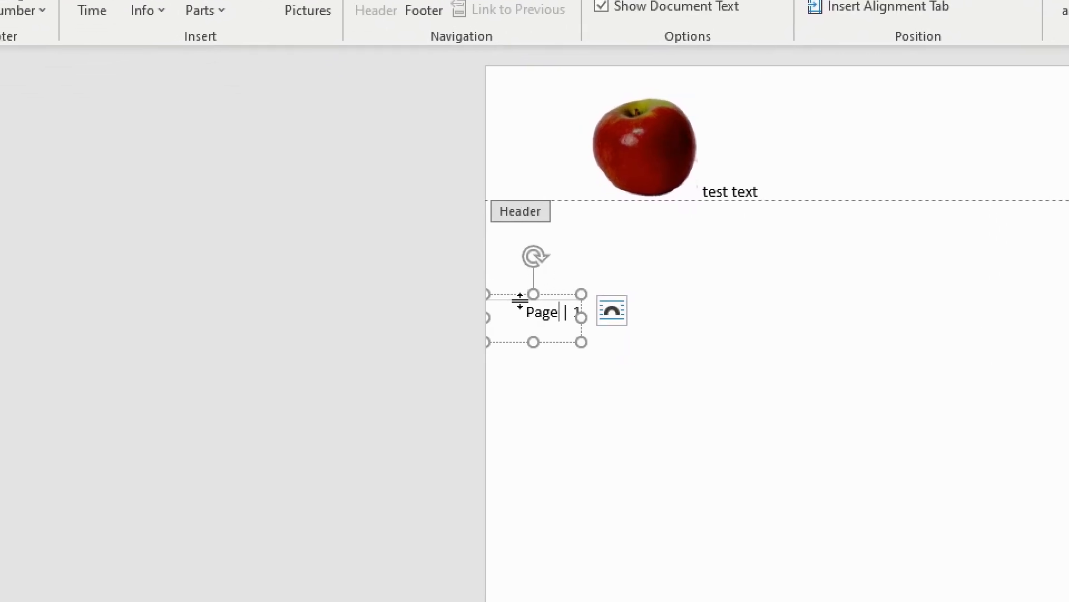
key("Delete")
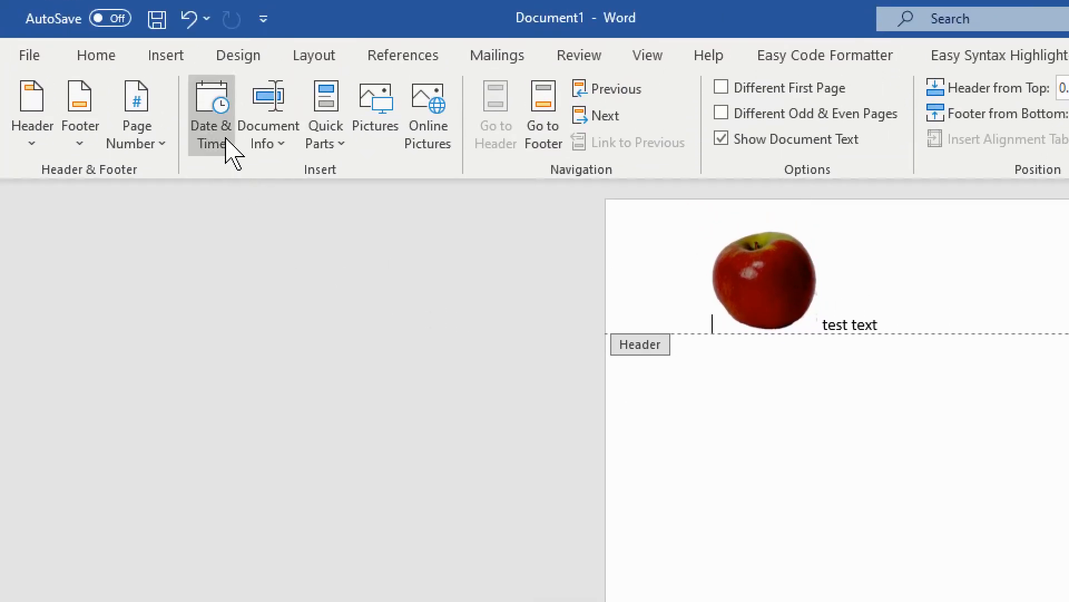
Review the available date and time formats and the document info fields without inserting any.
left_click(226, 131)
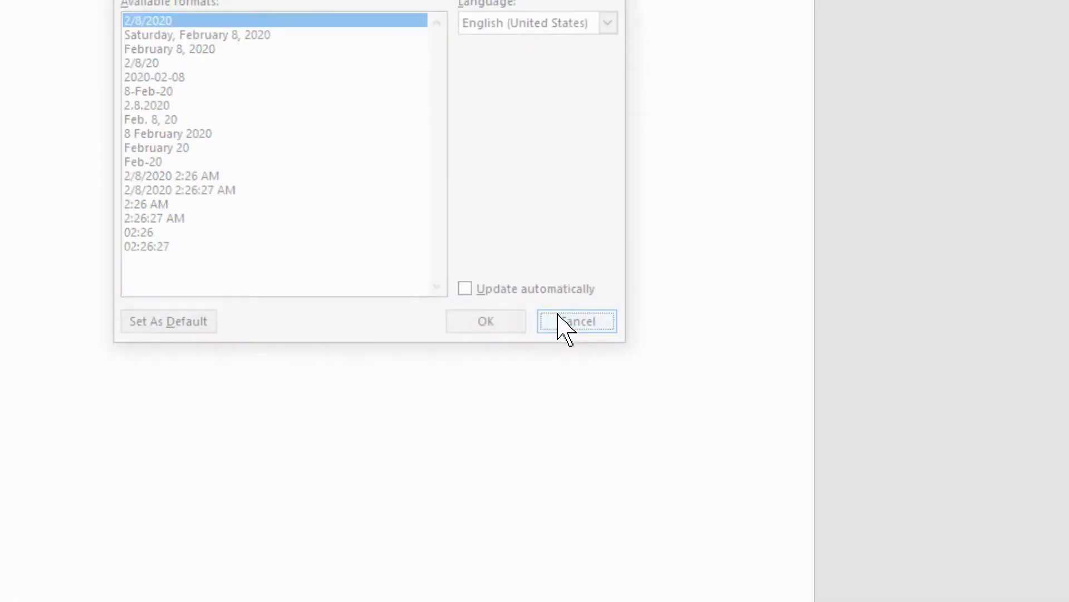
left_click(883, 495)
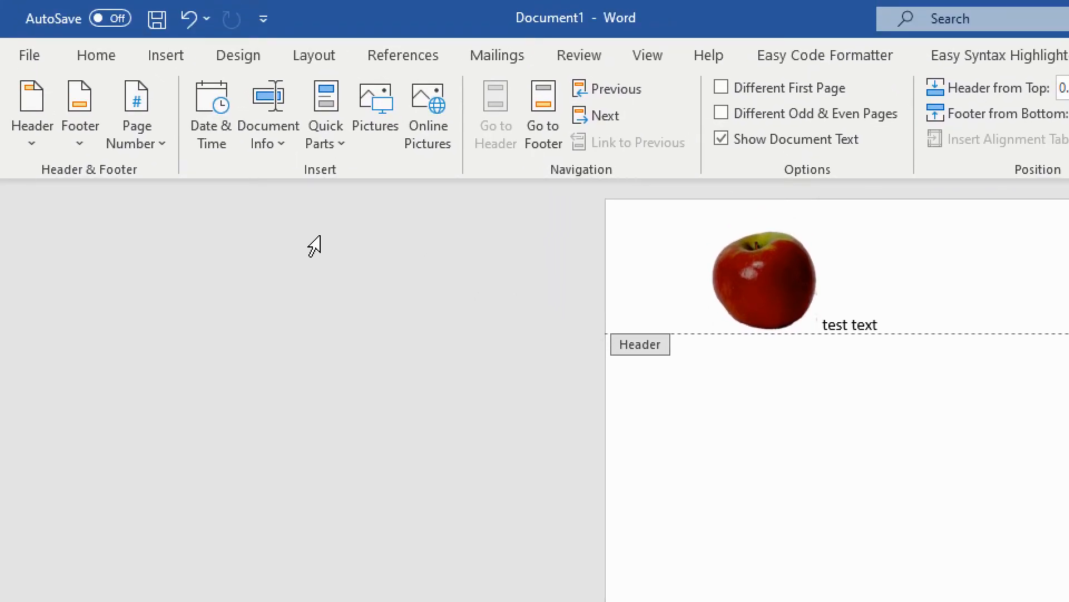
left_click(282, 142)
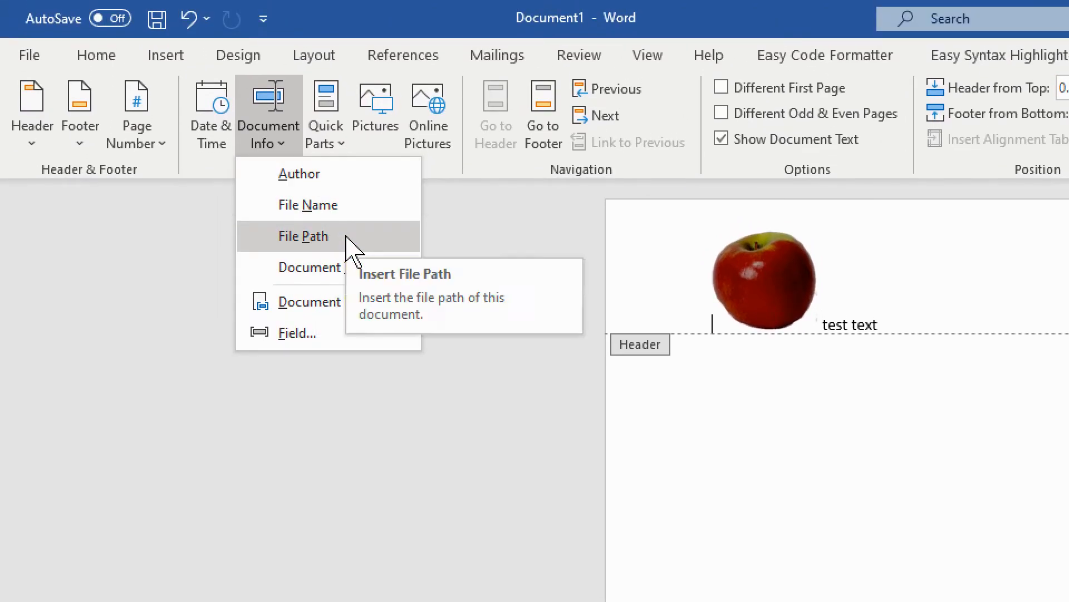
left_click(521, 167)
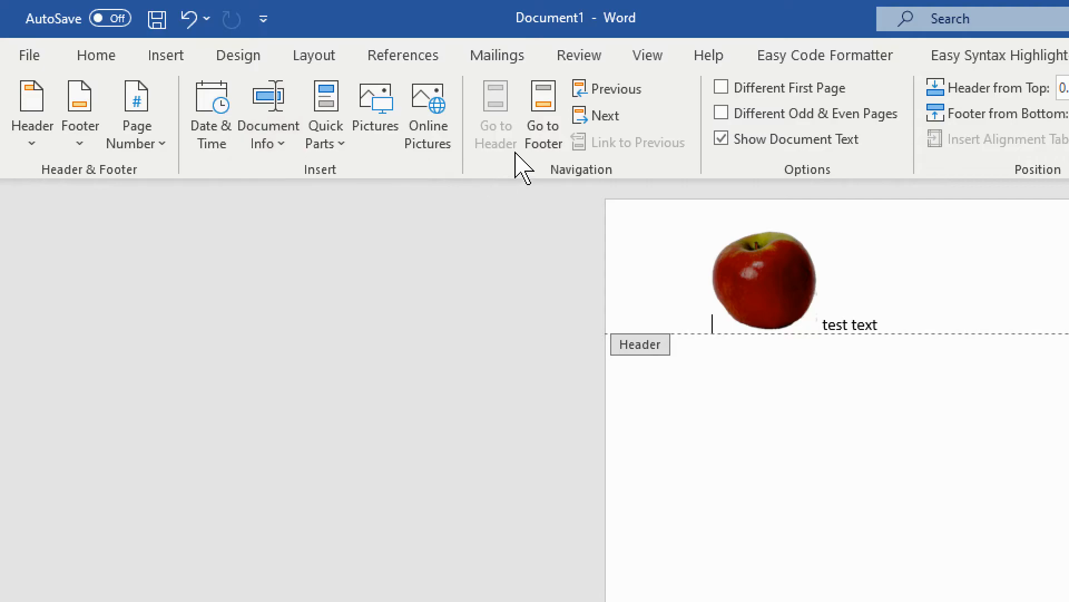
Go from the header to the footer and enter "foo" after the page number.
left_click(846, 296)
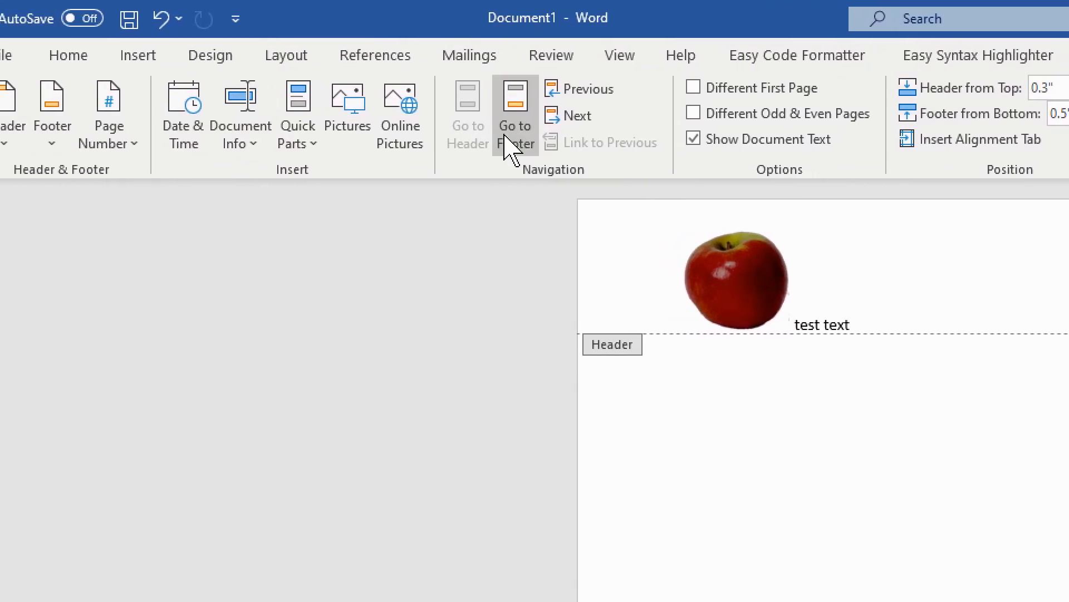
left_click(513, 146)
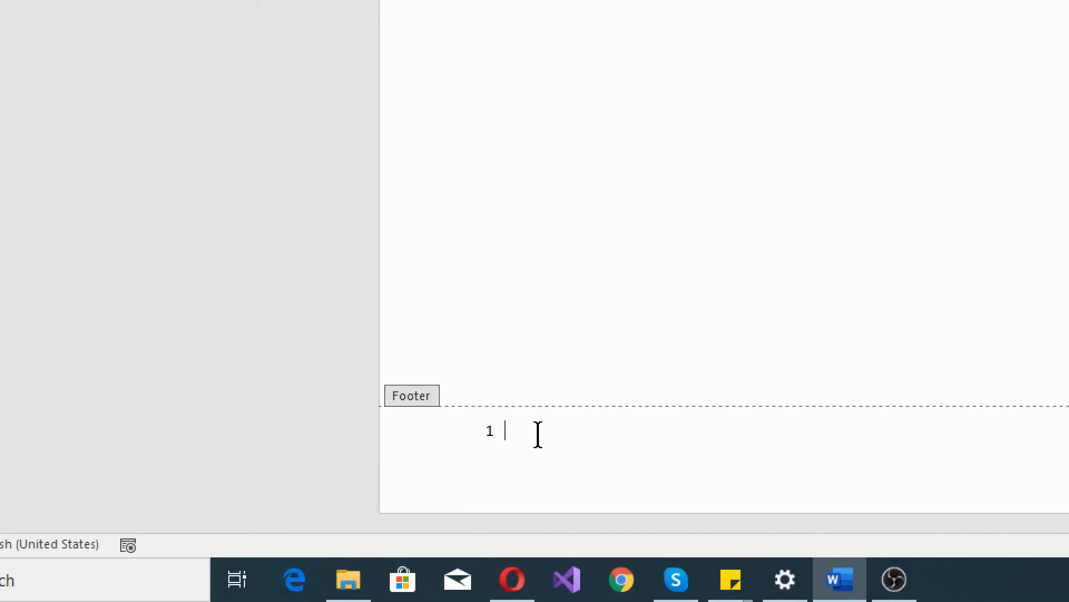
type("foo")
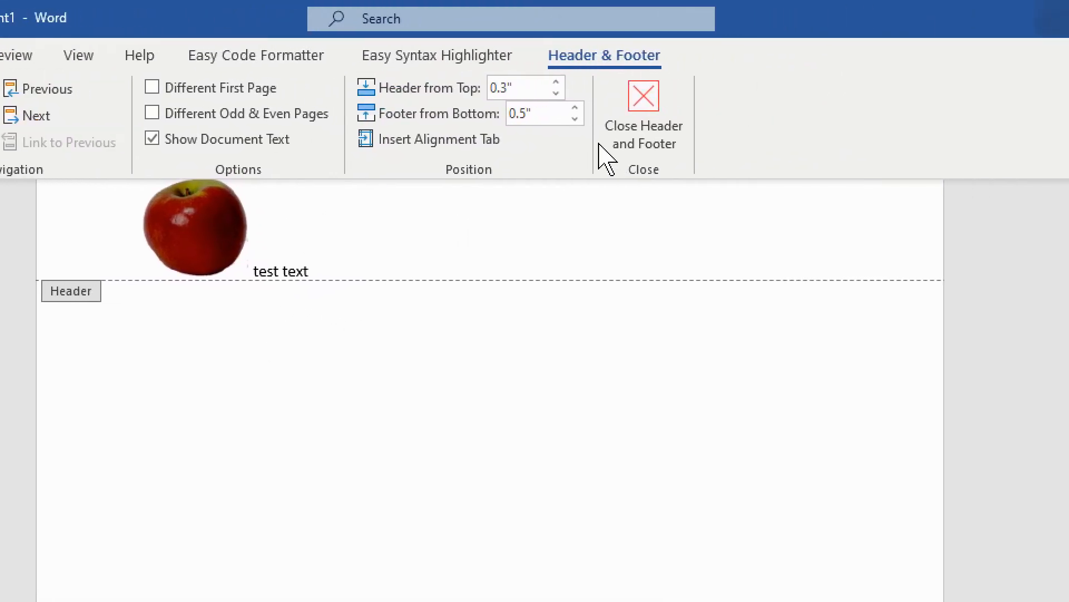
Close header and footer editing and undo the last change in the document body.
left_click(557, 126)
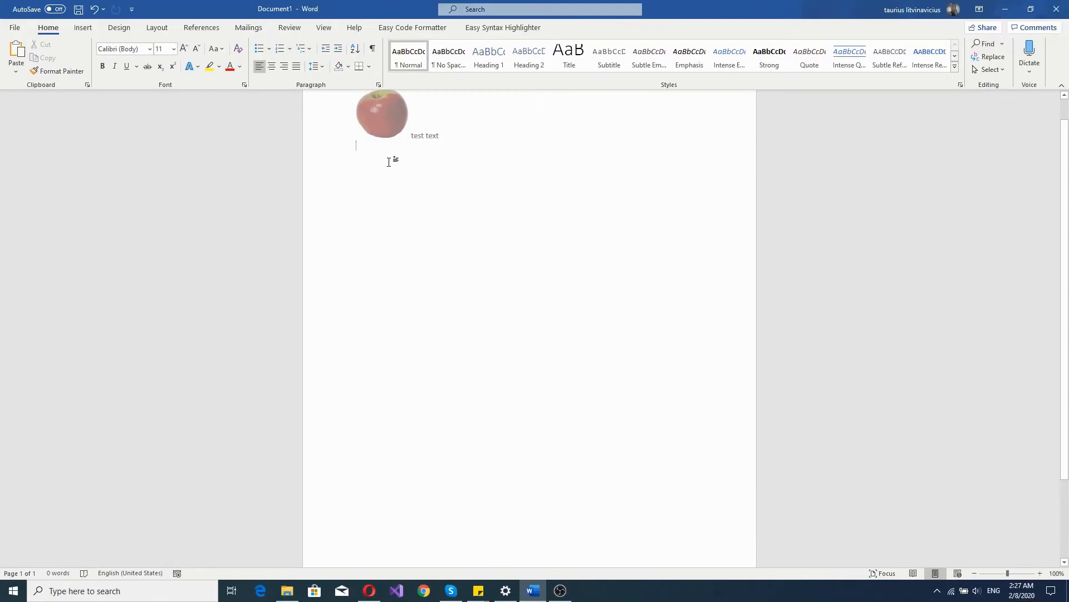
key("ctrl+z")
scroll(359, 129, "up", 1)
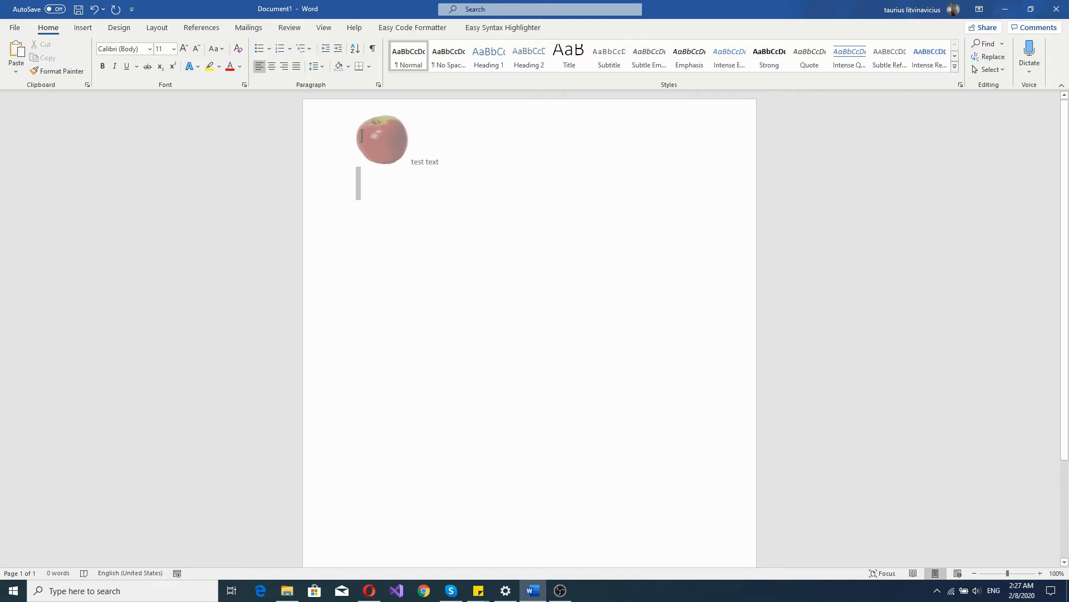
Insert two page breaks in the document body to extend the document to three pages.
left_click_drag(391, 164, 350, 144)
key("ctrl+Return")
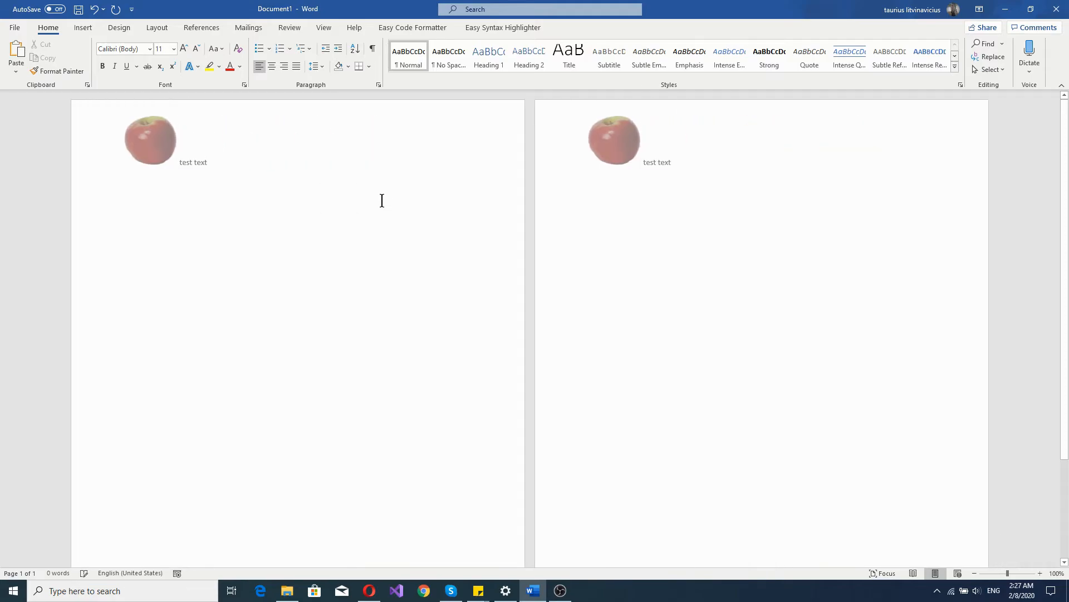
key("ctrl+Return")
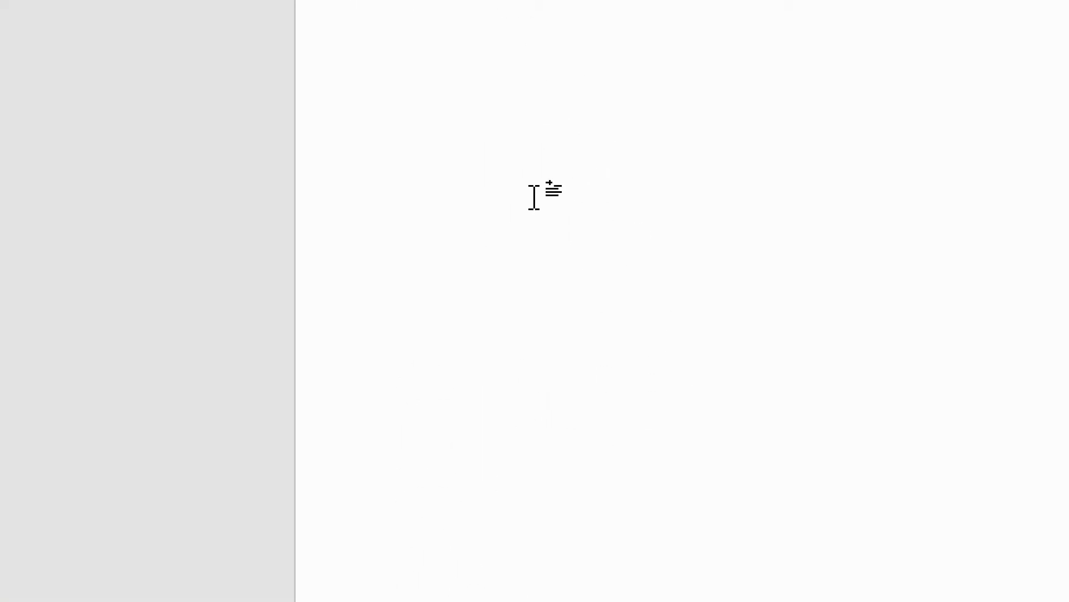
scroll(523, 184, "down", 10)
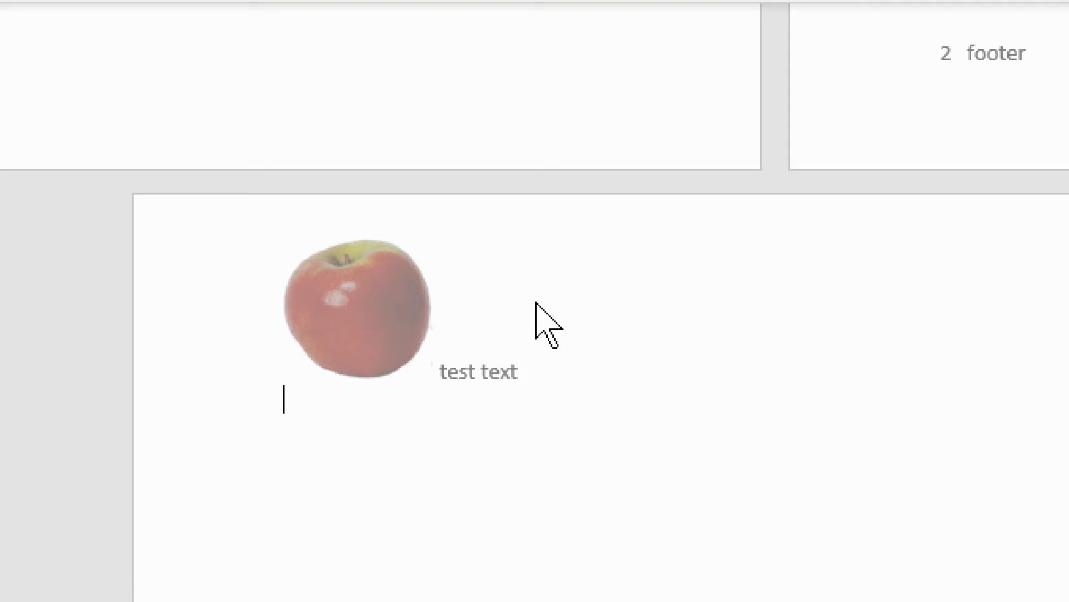
Open the header on page 3, enable Different First Page, and close header and footer editing.
double_click(536, 303)
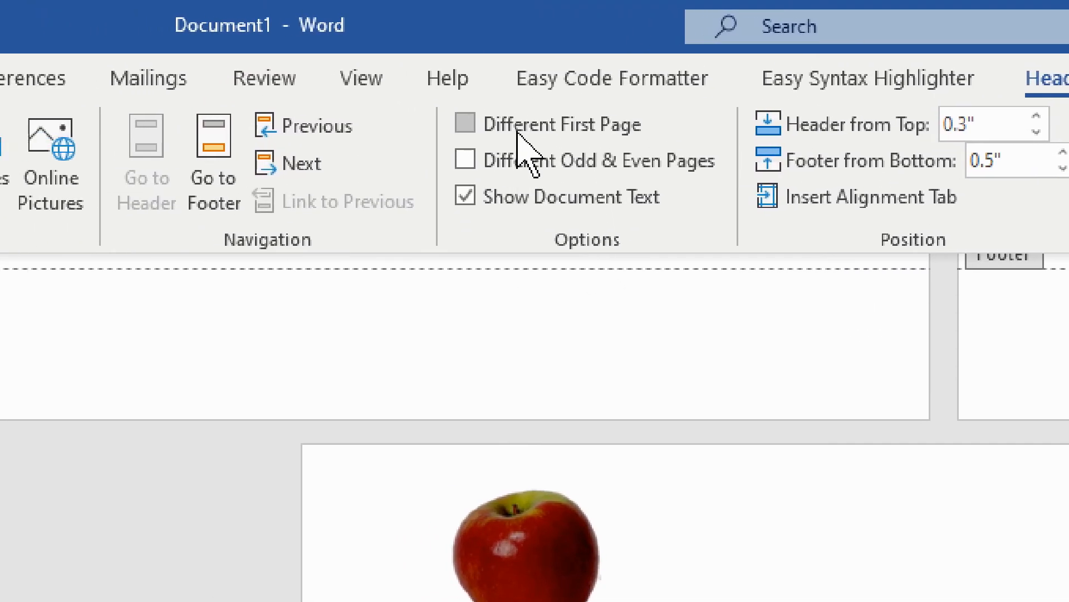
left_click(519, 133)
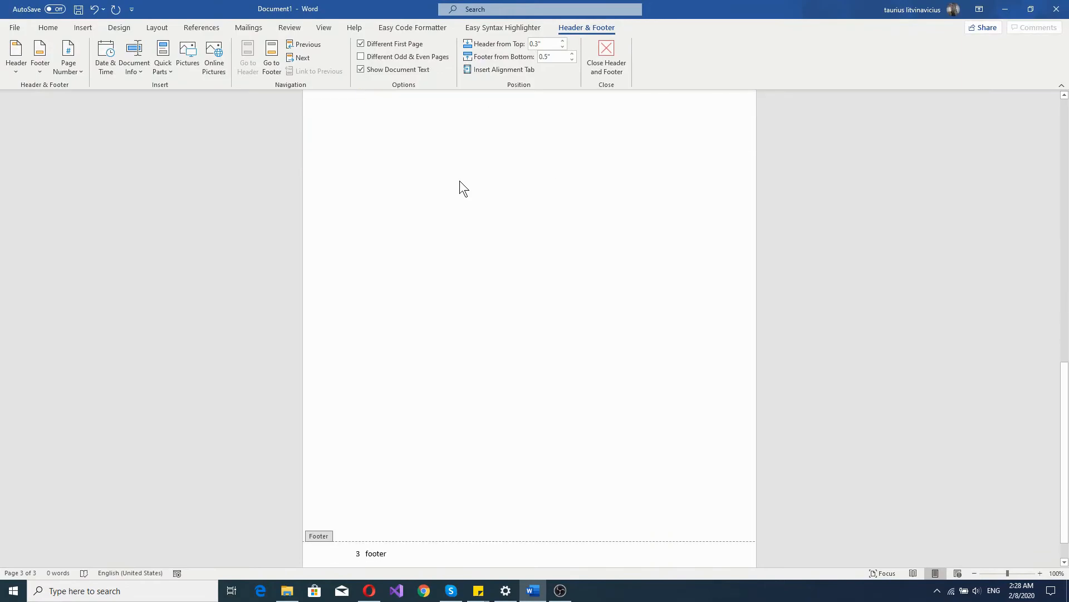
scroll(459, 188, "down", 2)
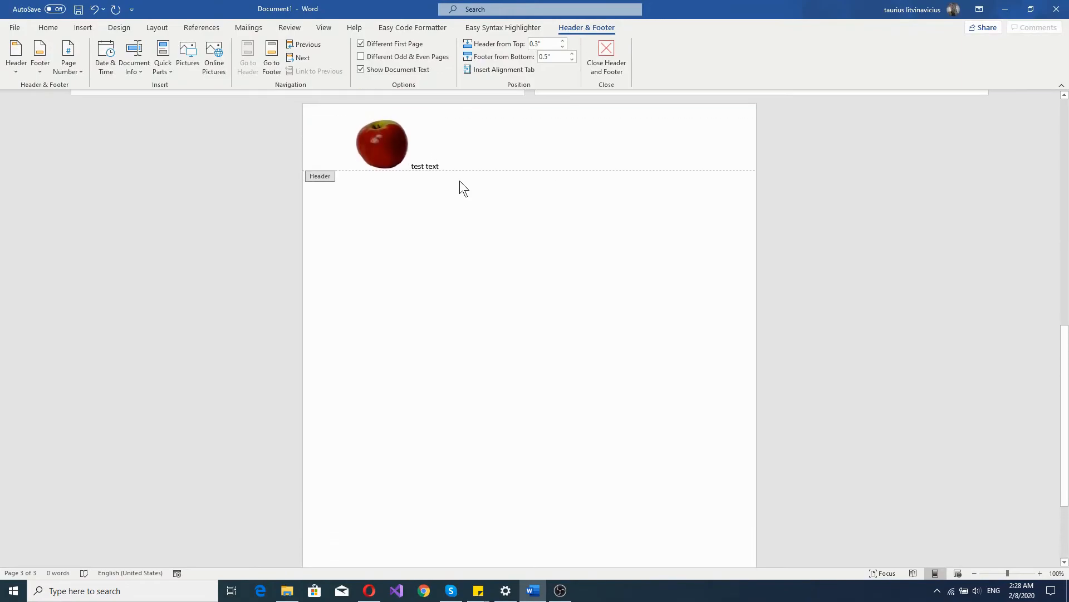
scroll(459, 181, "up", 2)
left_click(601, 69)
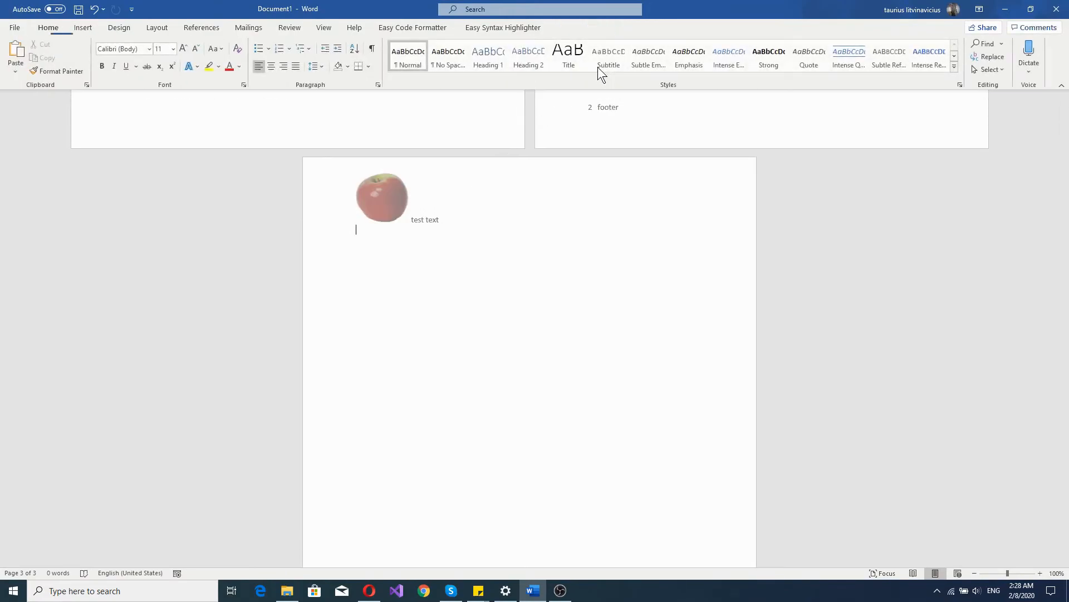
Compare the headers of the first two pages, opening page 2's header for editing and closing it unchanged.
scroll(447, 212, "up", 5)
scroll(446, 213, "up", 9)
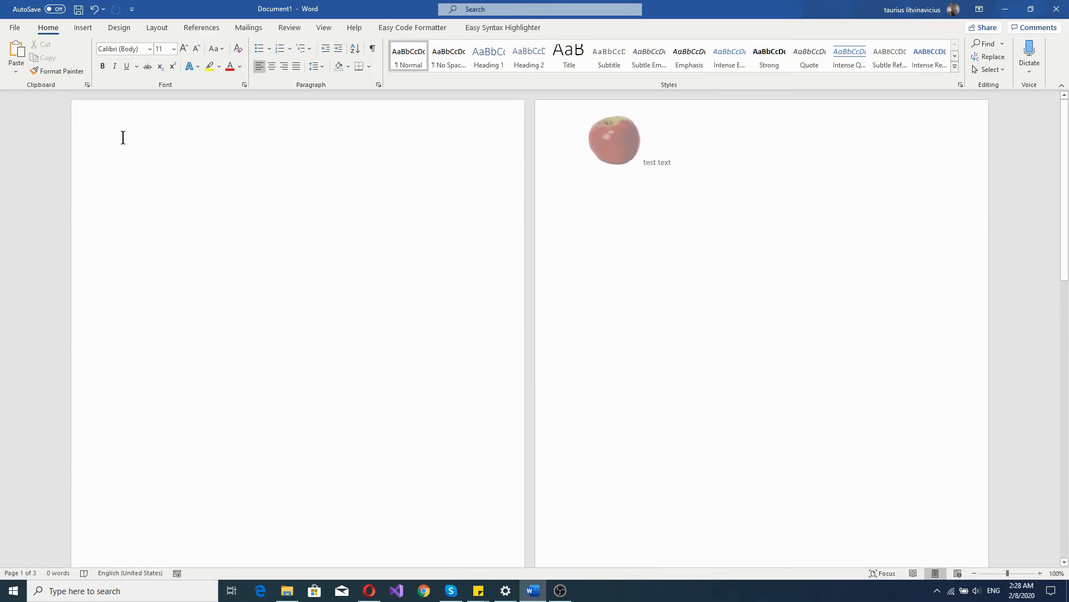
left_click_drag(1064, 195, 1066, 129)
double_click(658, 111)
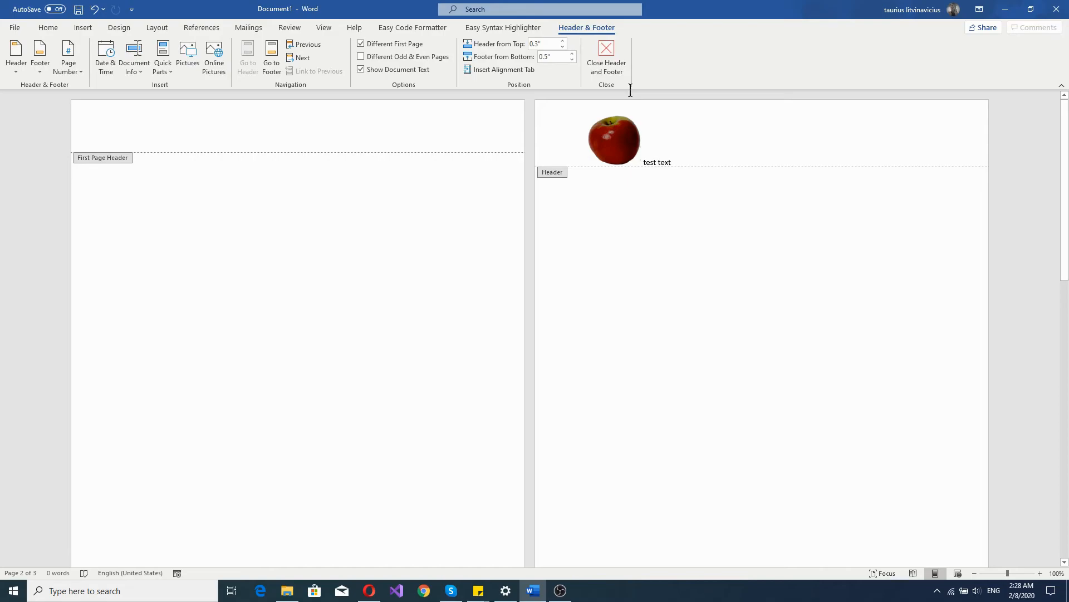
left_click(610, 56)
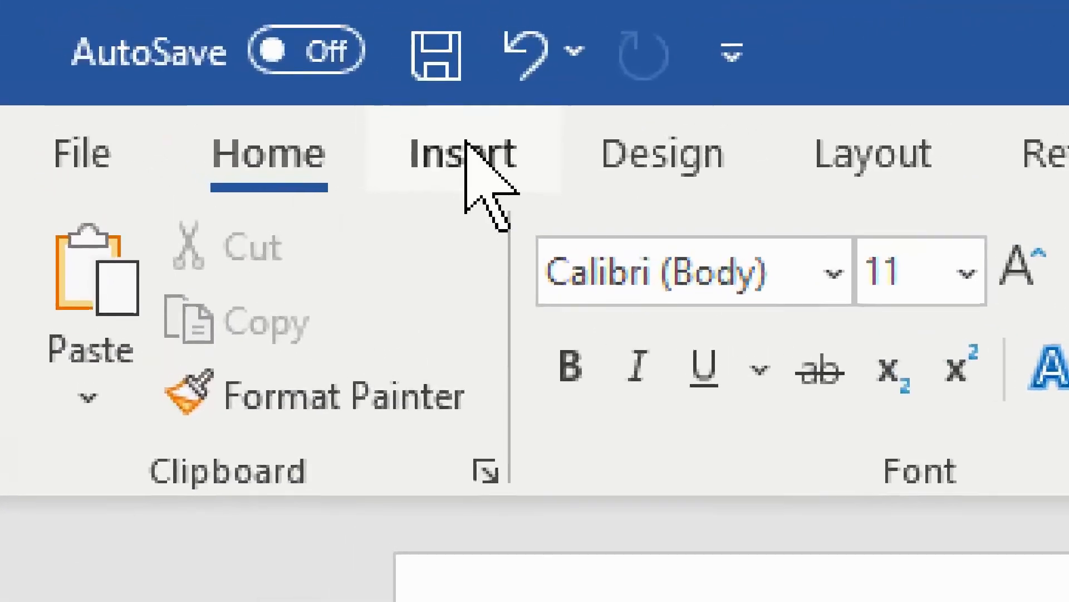
Replace the picture header on page 2 with the built-in Blank header and close header and footer editing.
left_click(405, 129)
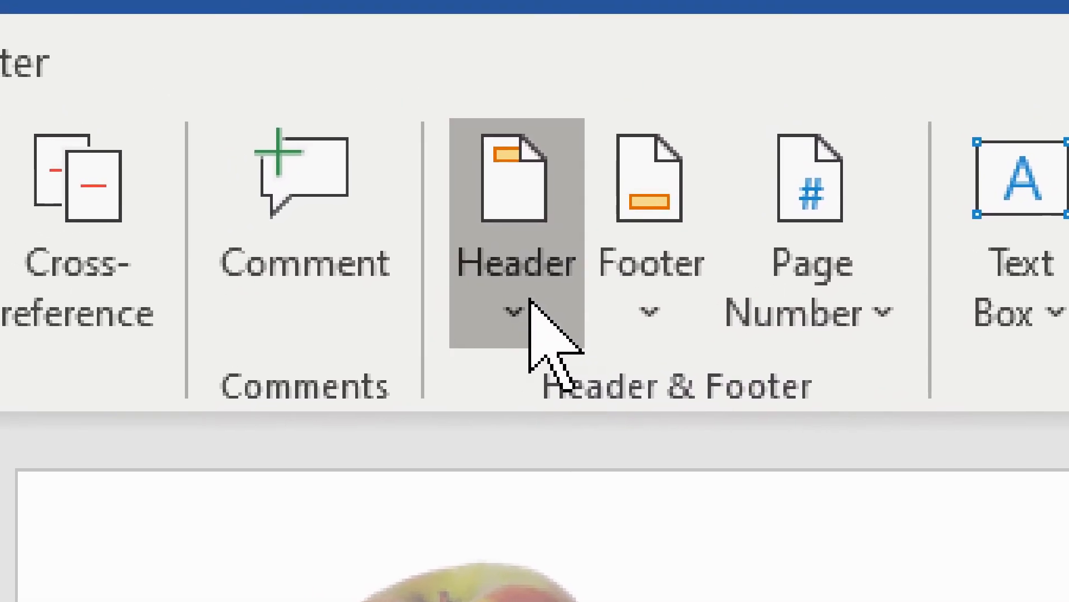
left_click(473, 342)
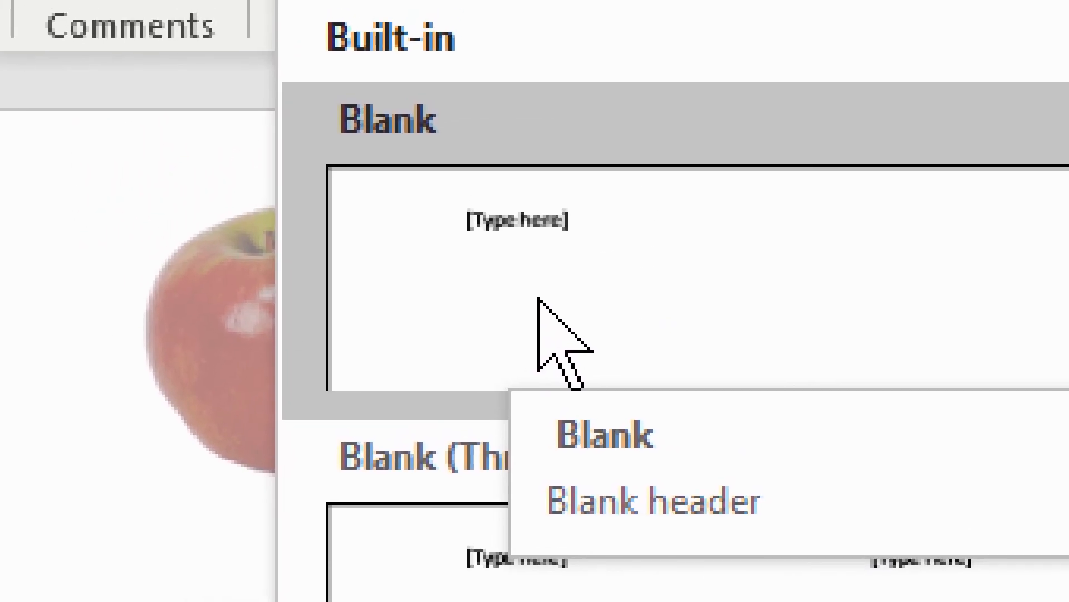
left_click(465, 39)
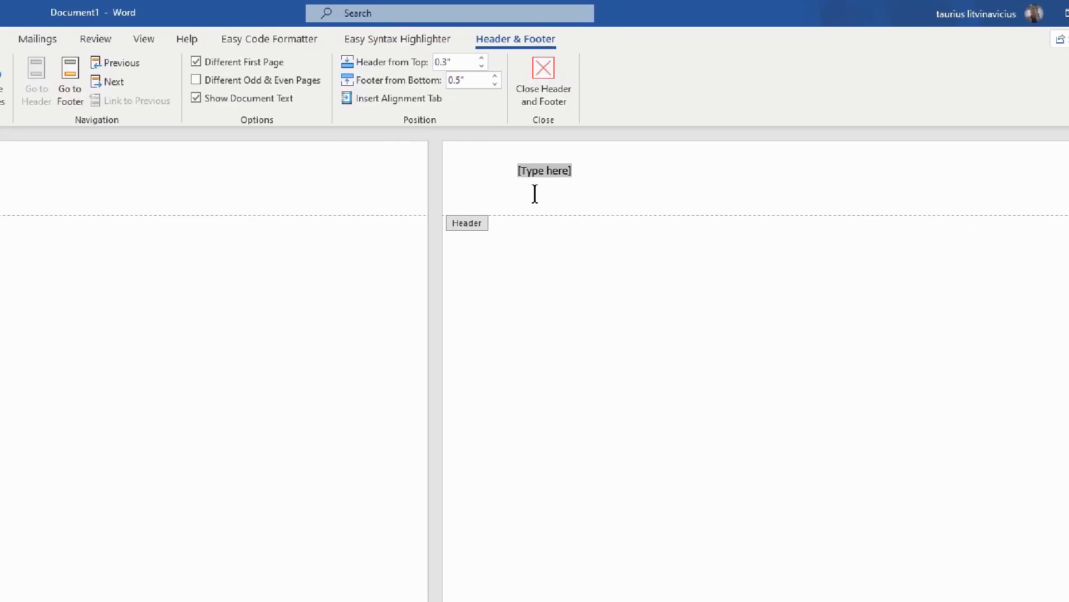
left_click(543, 99)
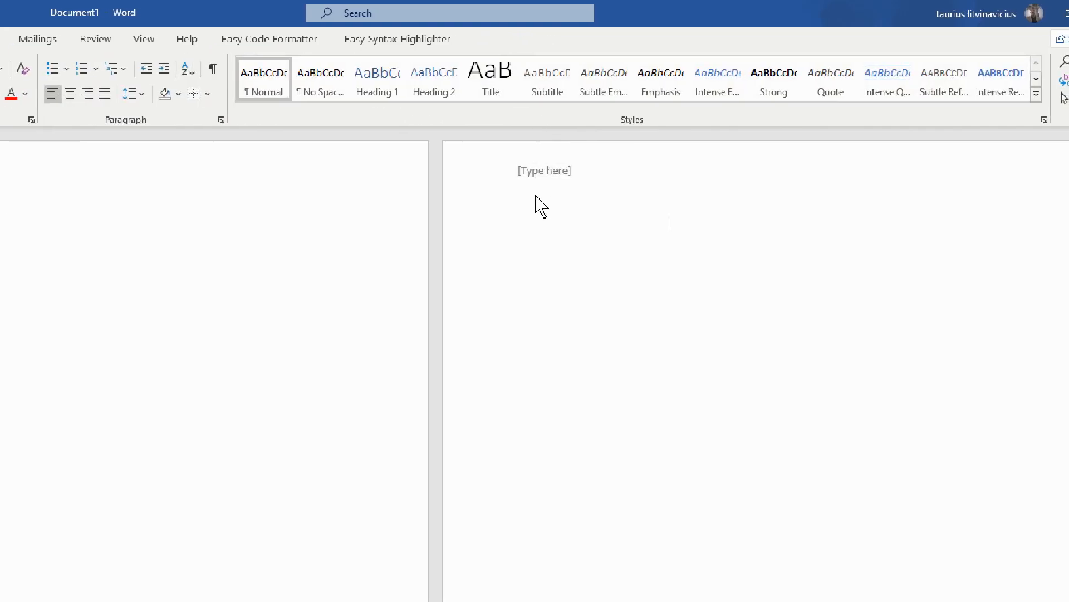